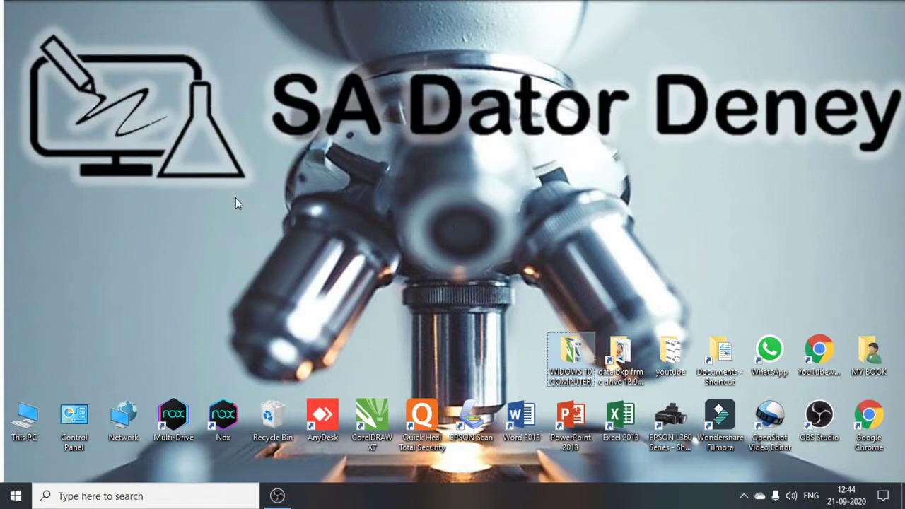
Draw selection rectangles over the empty desktop to check the current selection colour
drag(235, 197, 438, 375)
drag(228, 239, 478, 324)
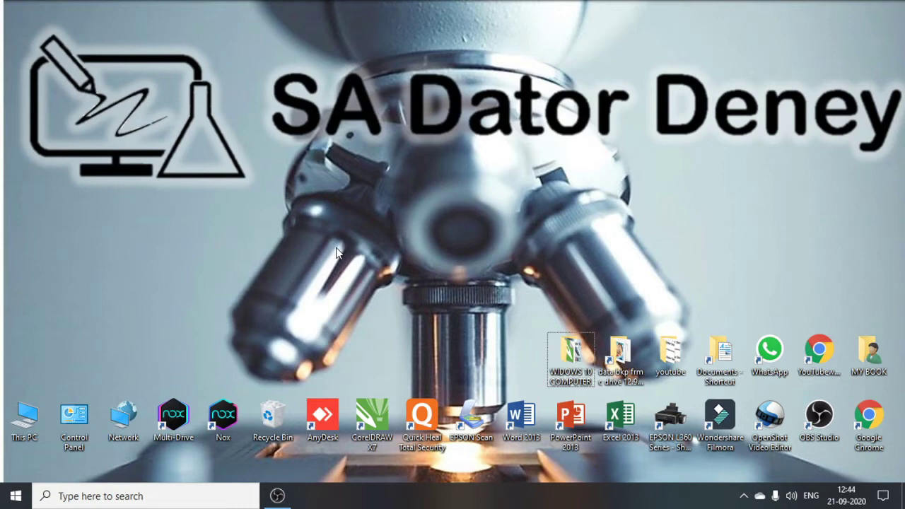
Launch Paint with the MSpaint run command, look up black's Red, Green and Blue values in the colour editor, and close Paint
key(super+r)
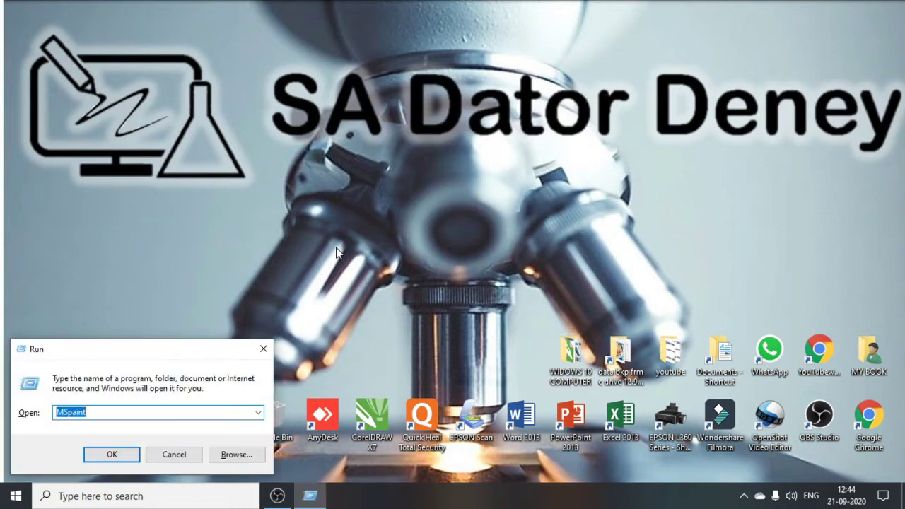
click(111, 455)
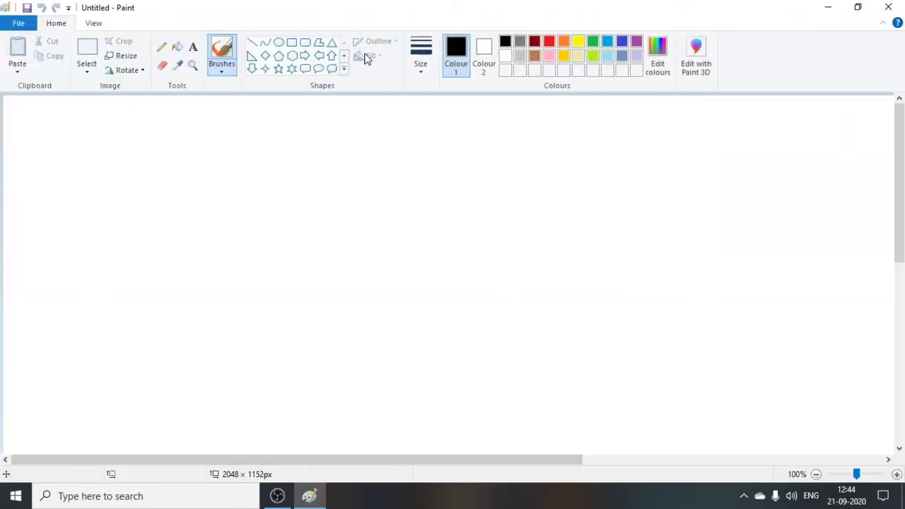
click(658, 69)
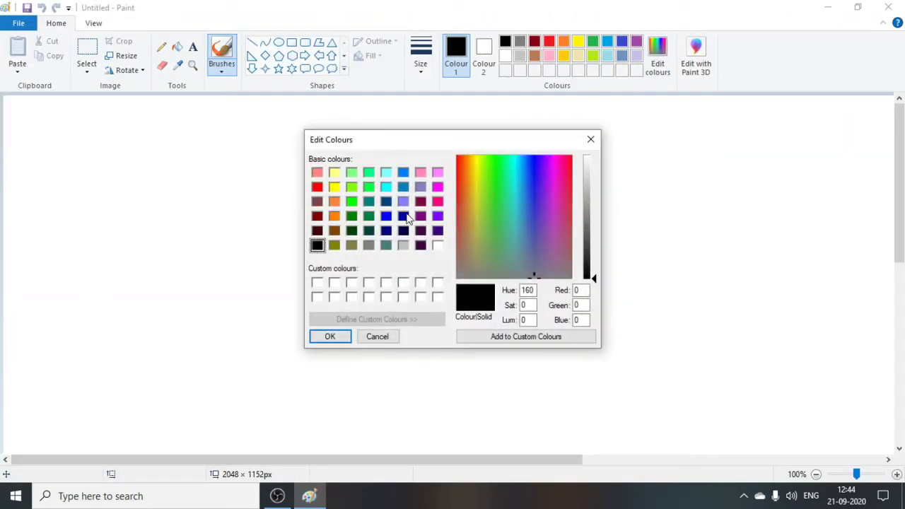
click(580, 306)
click(581, 320)
click(590, 140)
click(888, 7)
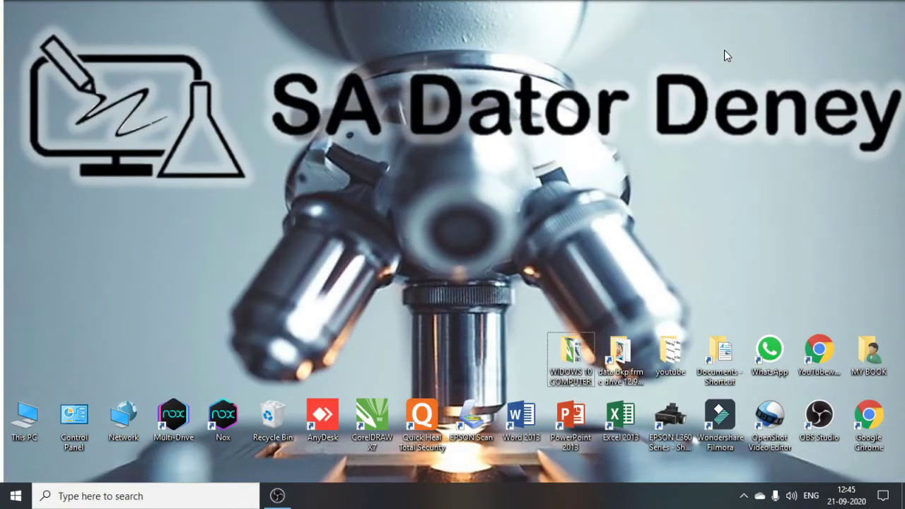
Launch the Registry Editor with the REGEDIT run command and go to HKEY_CURRENT_USER\Control Panel\Colors
key(super+r)
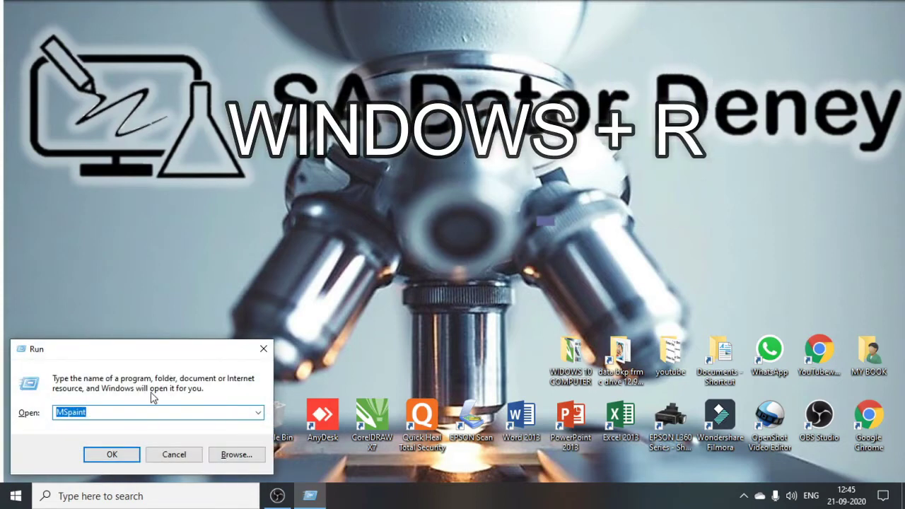
text(RE)
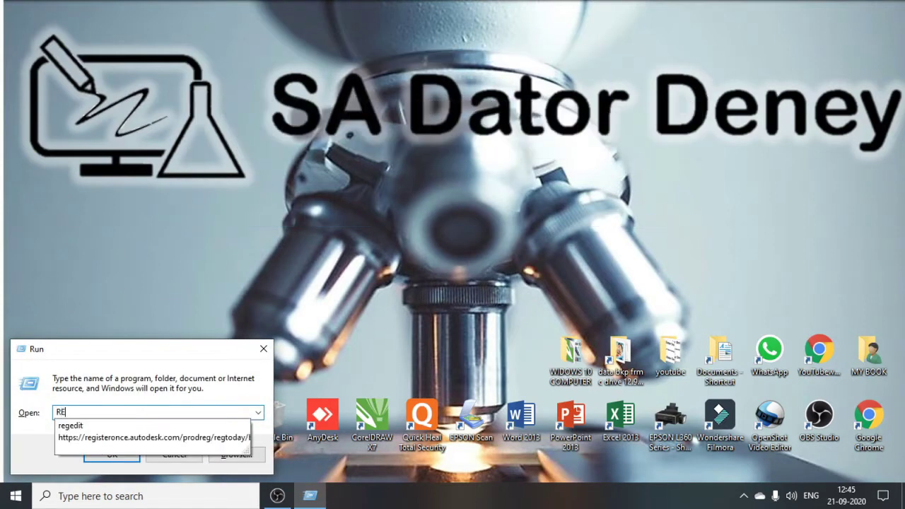
text(GEDIT)
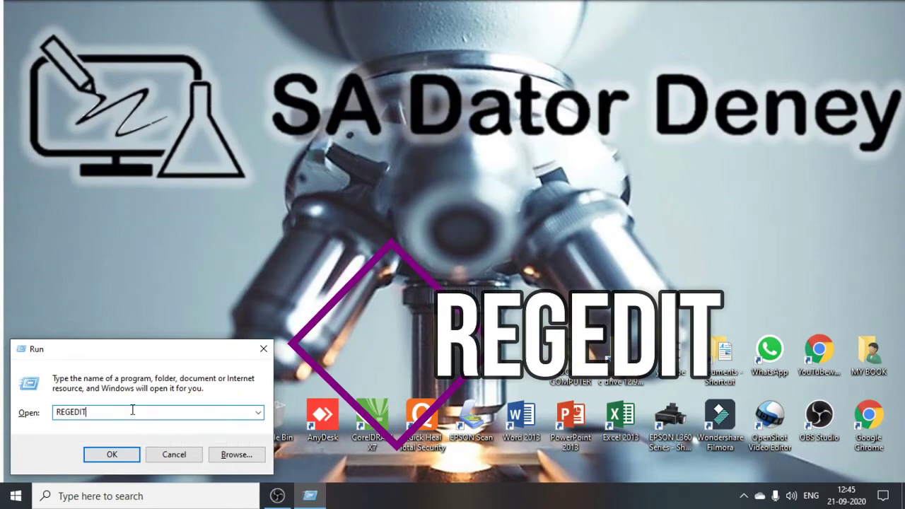
click(106, 456)
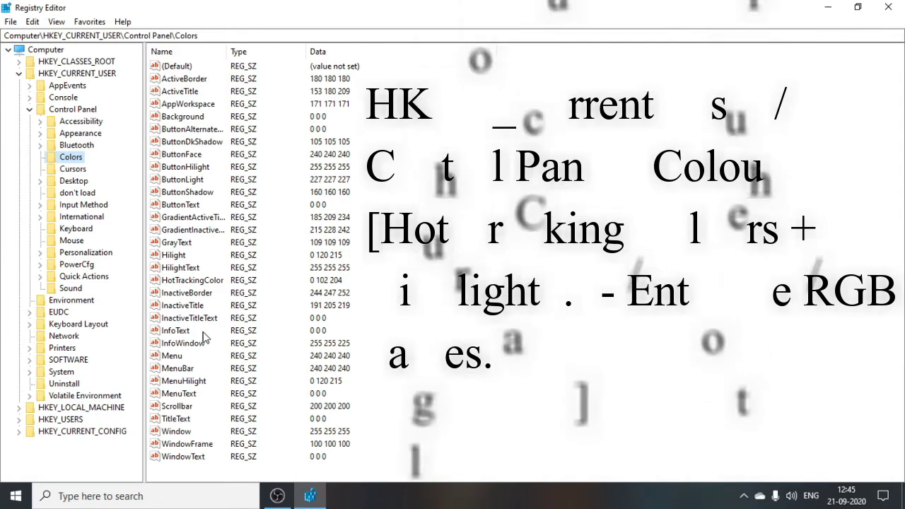
Set the value data of the HotTrackingColor string to 0 0 0
double_click(204, 283)
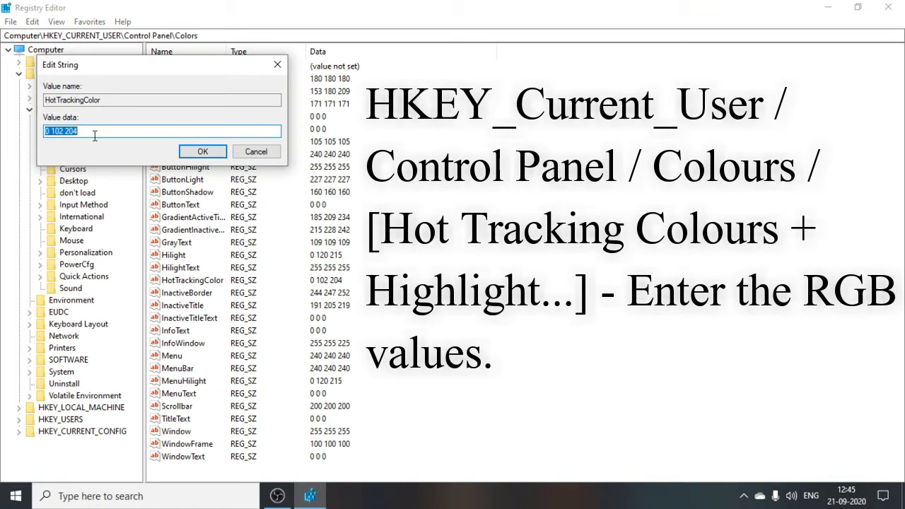
text(0)
click(202, 151)
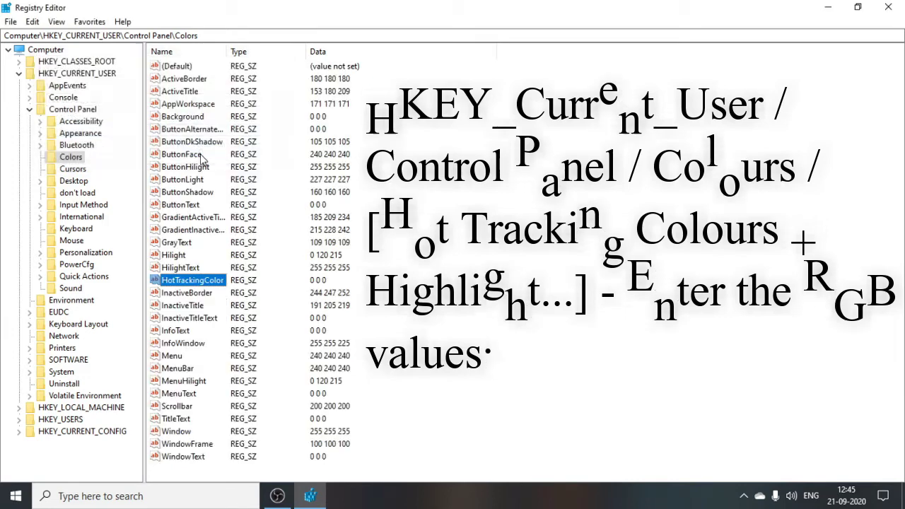
Set the value data of the Hilight string to 0 0 0
click(187, 256)
double_click(187, 256)
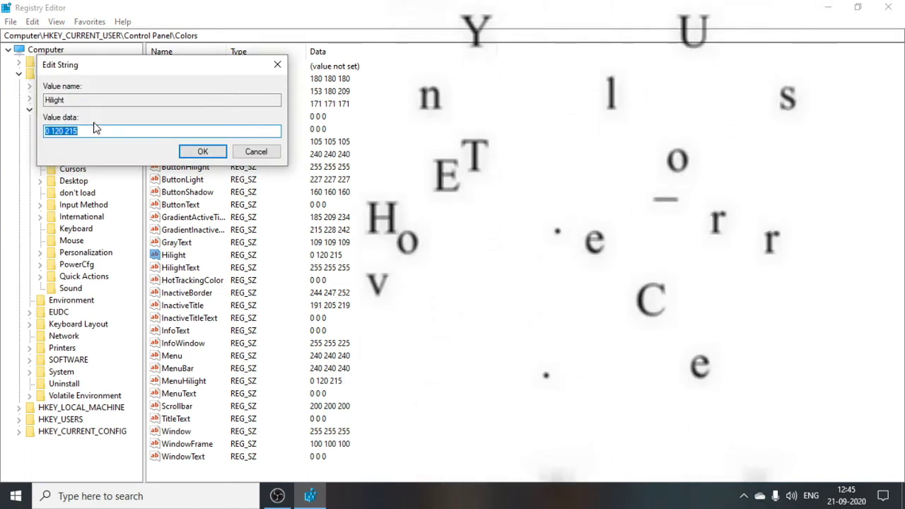
text(0 )
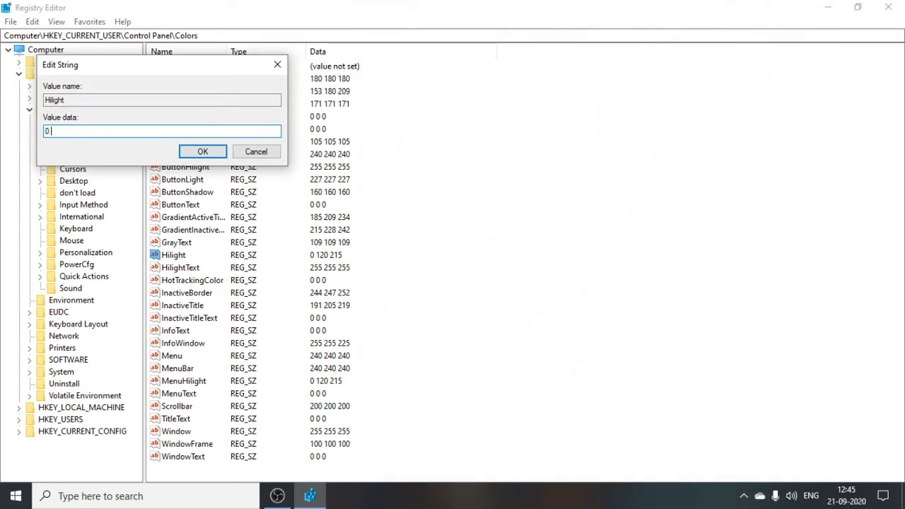
text(0 0)
click(201, 152)
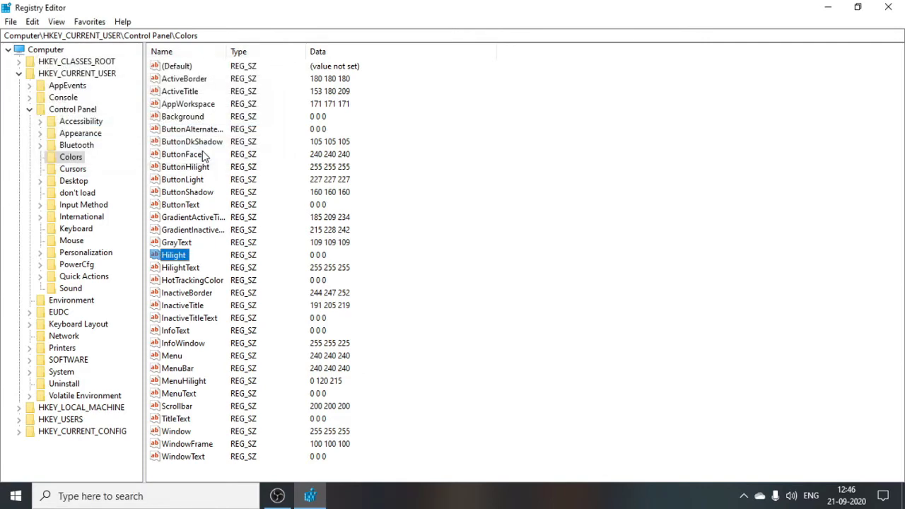
Close the Registry Editor, refresh the desktop and restart the computer
click(889, 6)
right_click(456, 71)
click(463, 108)
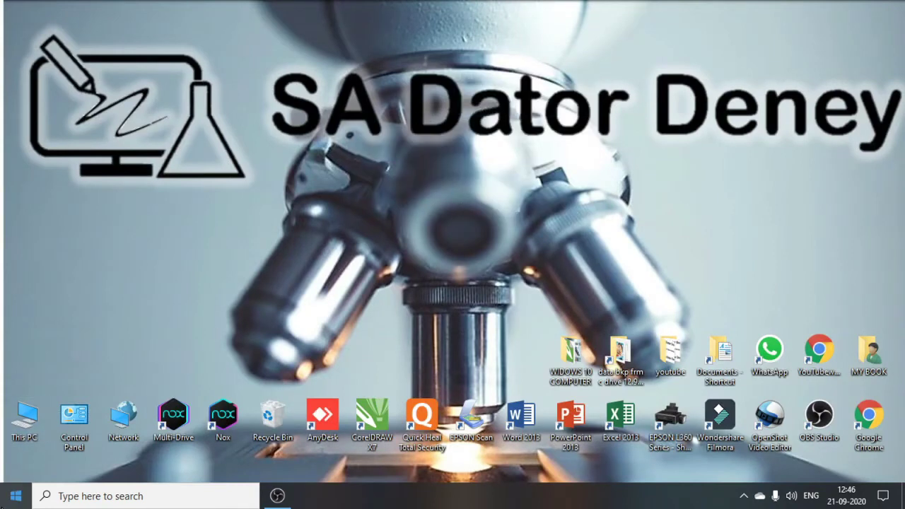
click(16, 496)
click(15, 468)
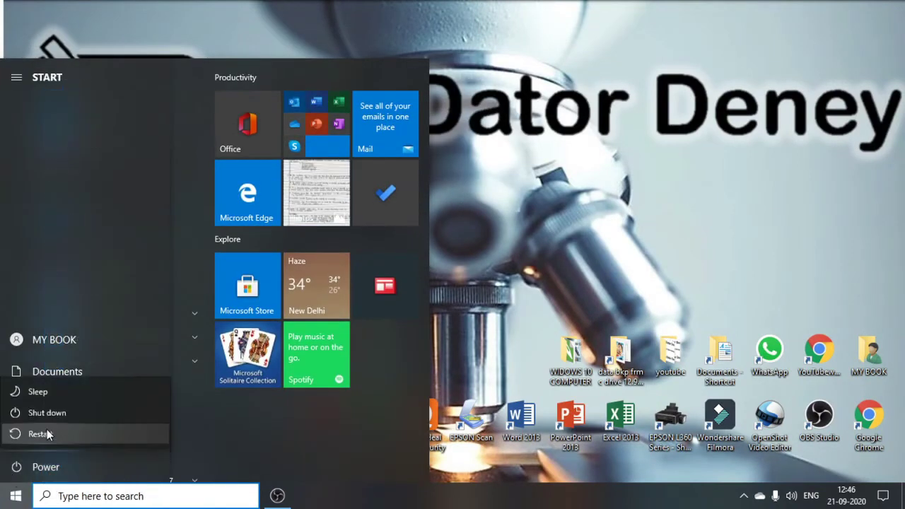
click(40, 431)
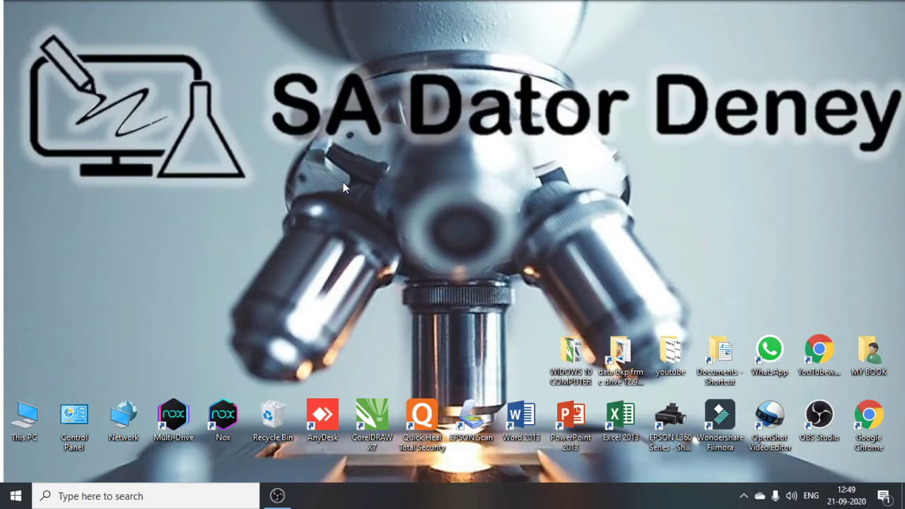
Refresh the desktop three times after the restart
right_click(431, 214)
click(464, 253)
right_click(463, 258)
click(499, 298)
right_click(495, 295)
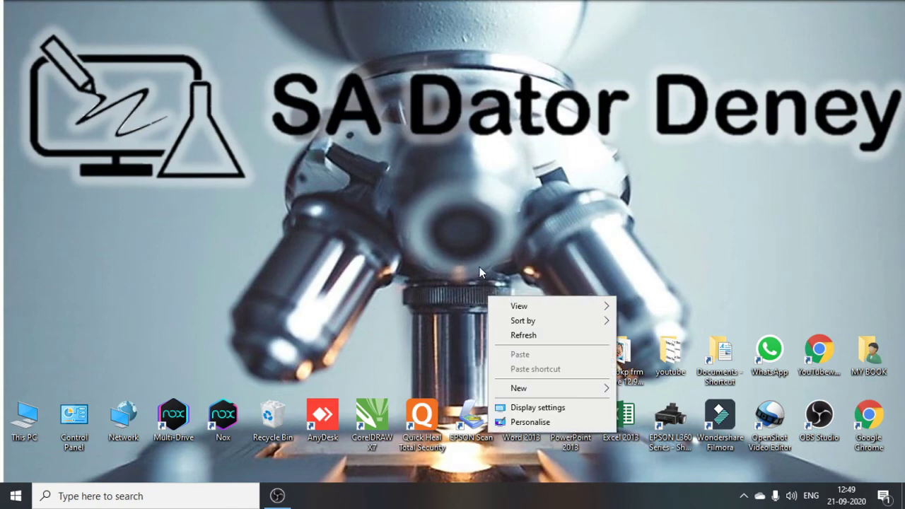
click(509, 334)
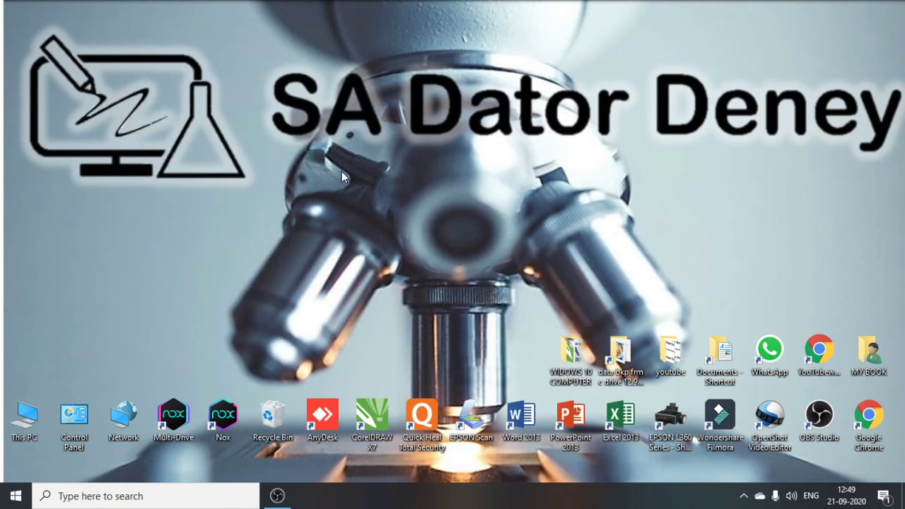
Draw several selection rectangles across the desktop to check the new selection colour
drag(342, 171, 539, 345)
mouse_move(141, 201)
mouse_down()
mouse_move(413, 303)
mouse_move(765, 315)
mouse_move(151, 211)
mouse_up()
drag(151, 211, 403, 267)
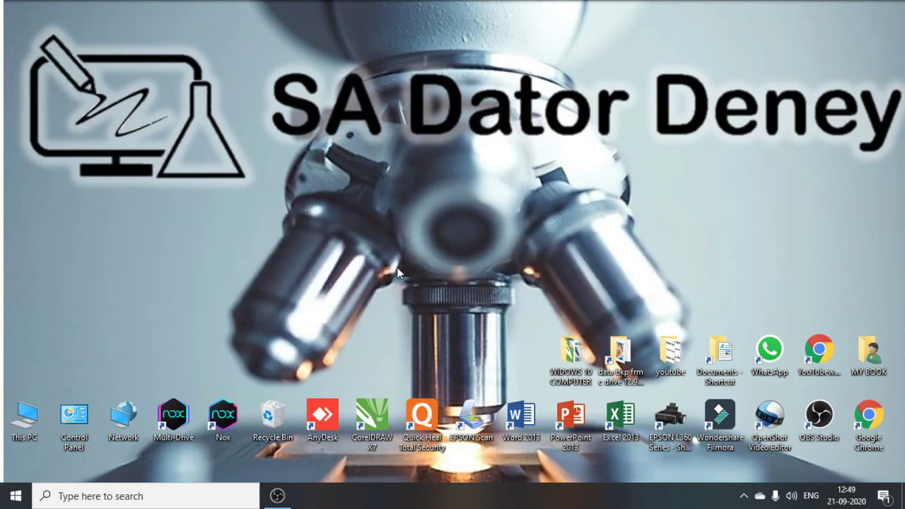